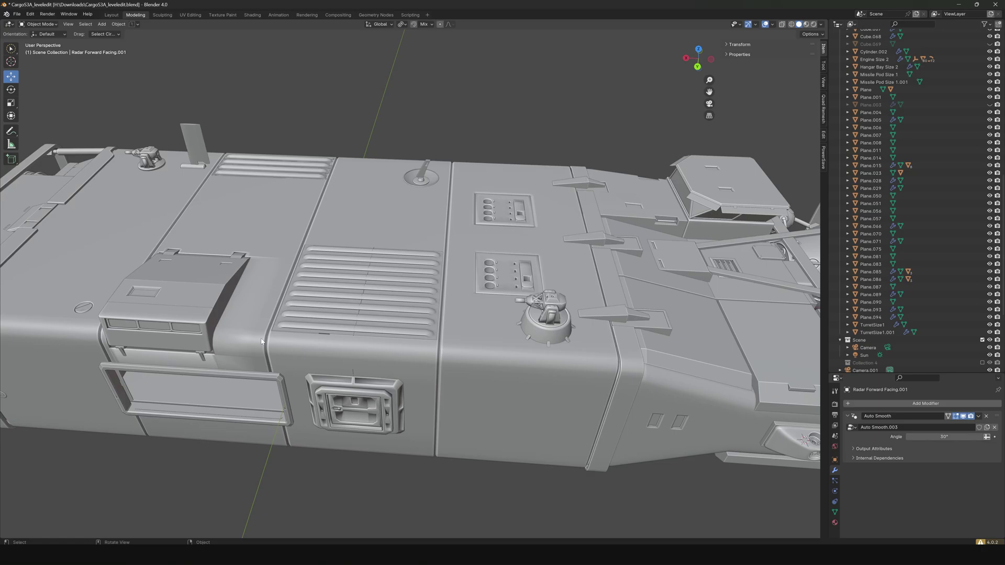
Show the details of the Clear Out Pirates job on the job board
middle_click_drag(117, 339, 325, 332)
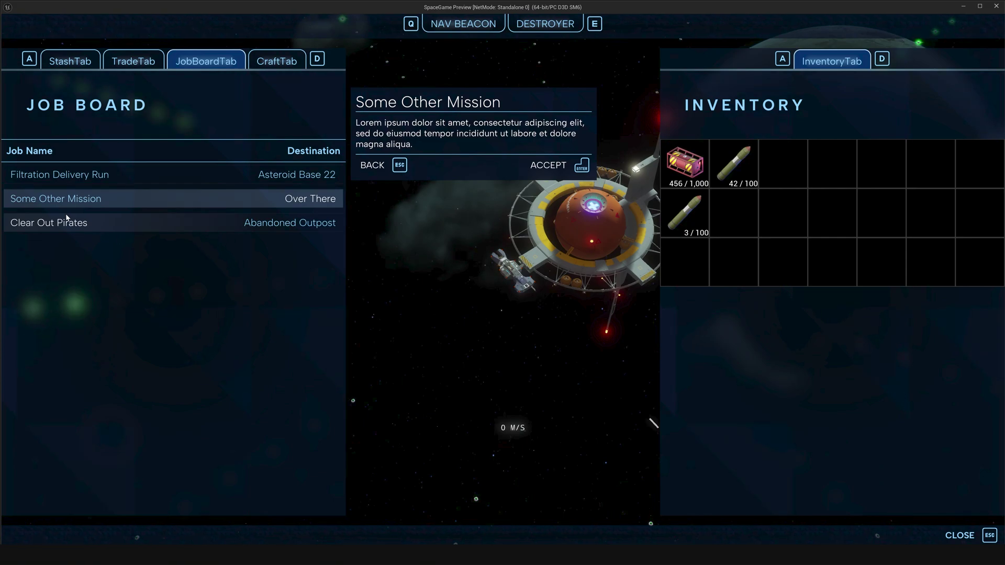
left_click(67, 220)
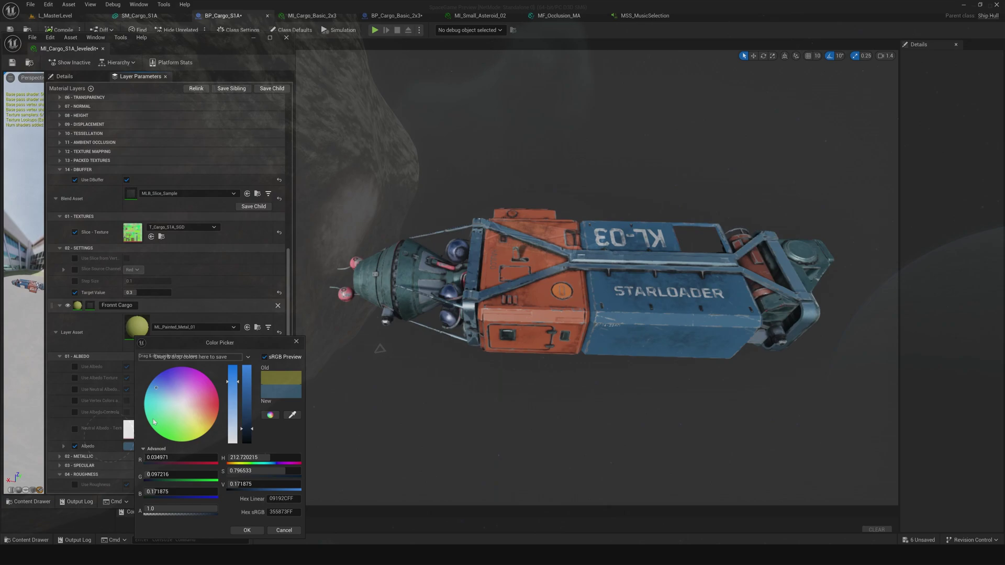
Shift the Fronnt Cargo layer's albedo colour towards teal and adjust the Grime layer's Grime Strength in the MI_Cargo_S1A_leveledit material
left_click_drag(185, 408, 182, 407)
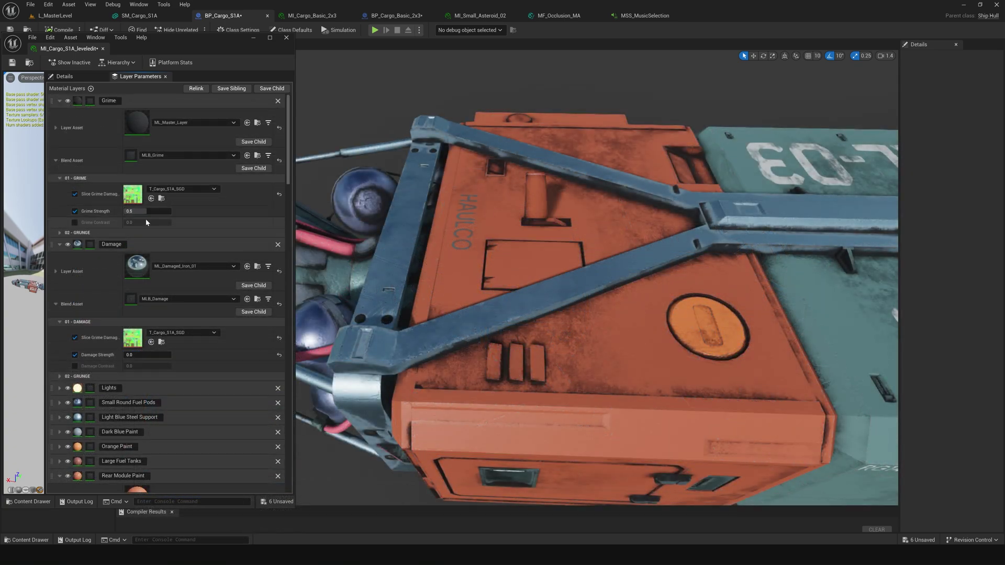
left_click_drag(147, 212, 141, 212)
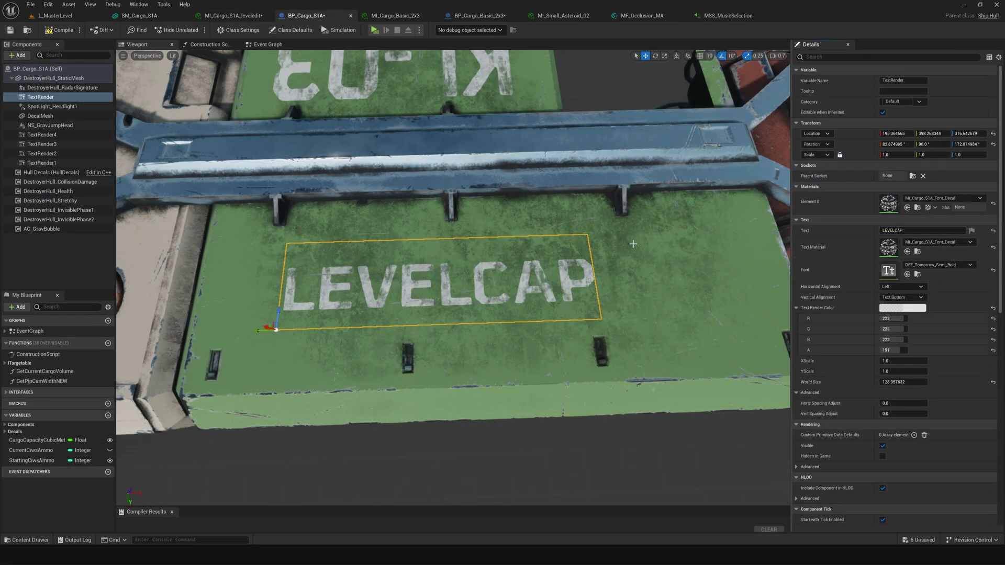
right_click_drag(632, 244, 560, 294)
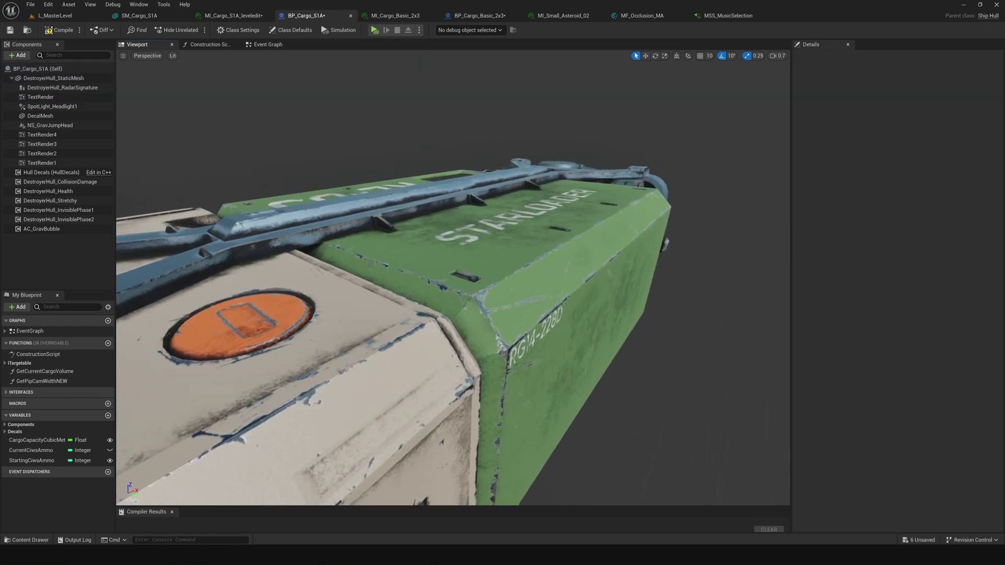
mouse_move(453, 277)
right_mouse_down()
mouse_move(372, 276)
mouse_move(352, 293)
mouse_move(260, 304)
right_mouse_up()
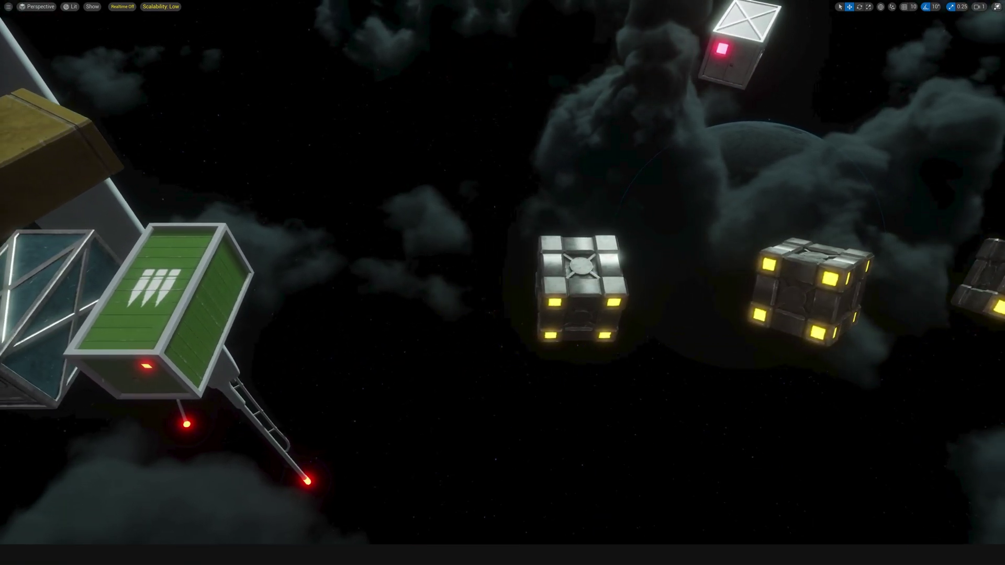
key("a")
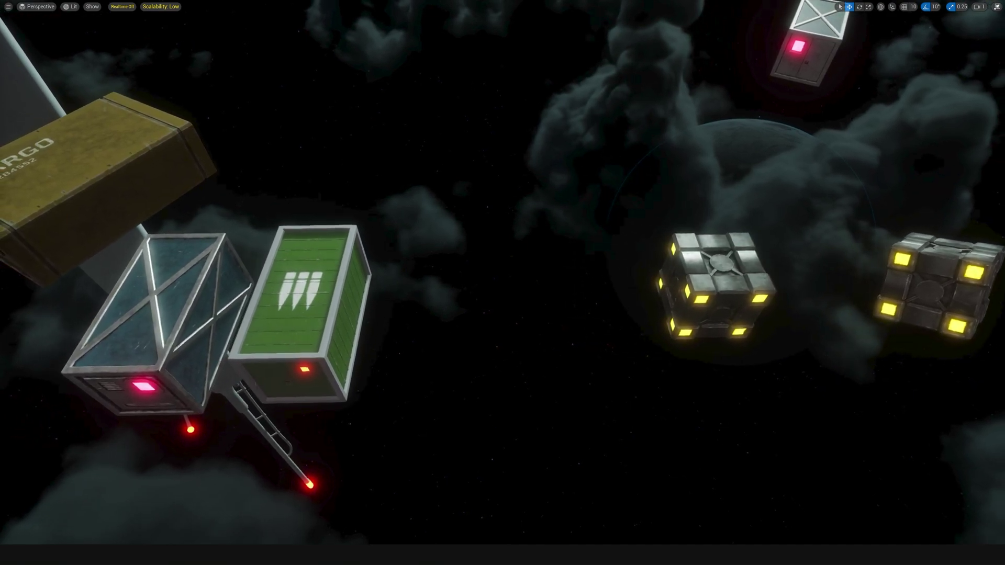
key("a")
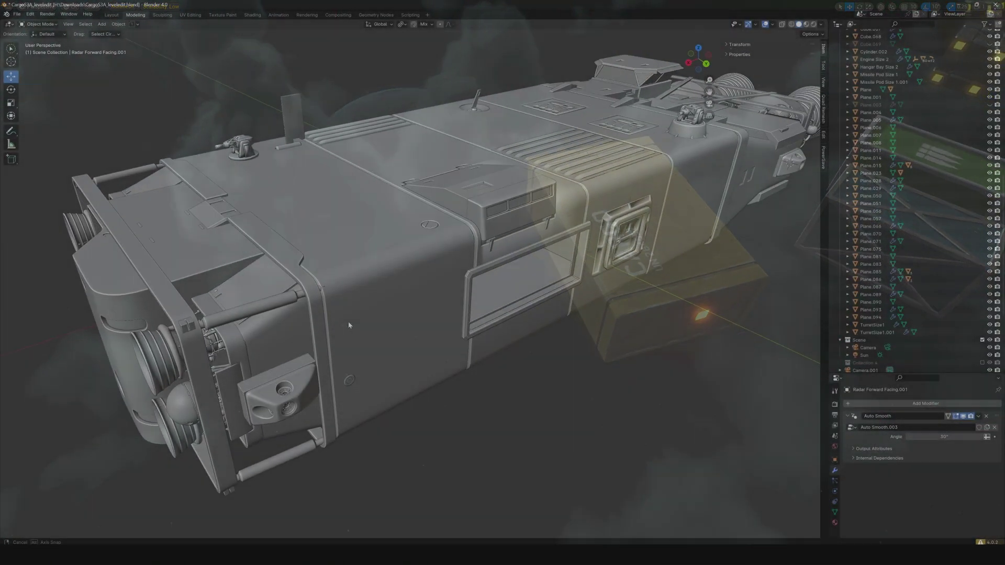
Switch to Blender and examine the cargo ship model from the framed thruster end along the hull to the large engines and the cabin
middle_click_drag(349, 325, 476, 309)
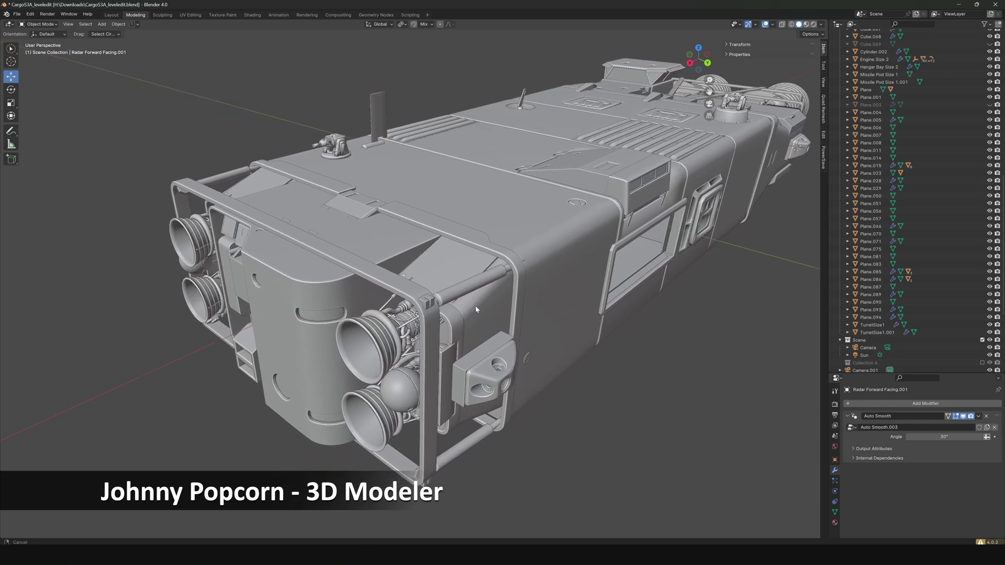
middle_click_drag(397, 322, 378, 311)
scroll(442, 320, "down", 5)
scroll(399, 313, "up", 4)
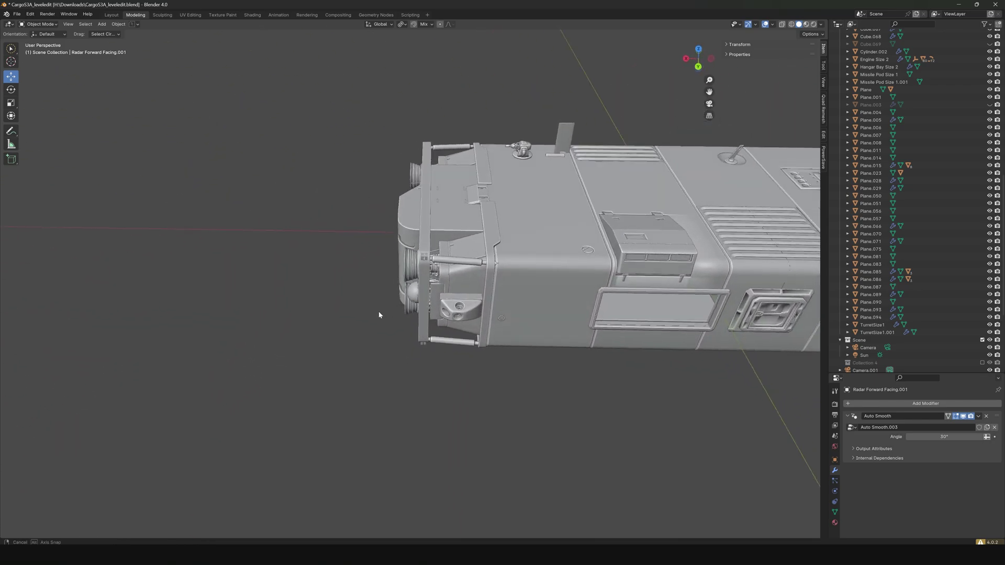
scroll(357, 320, "down", 4)
middle_click_drag(510, 301, 117, 338)
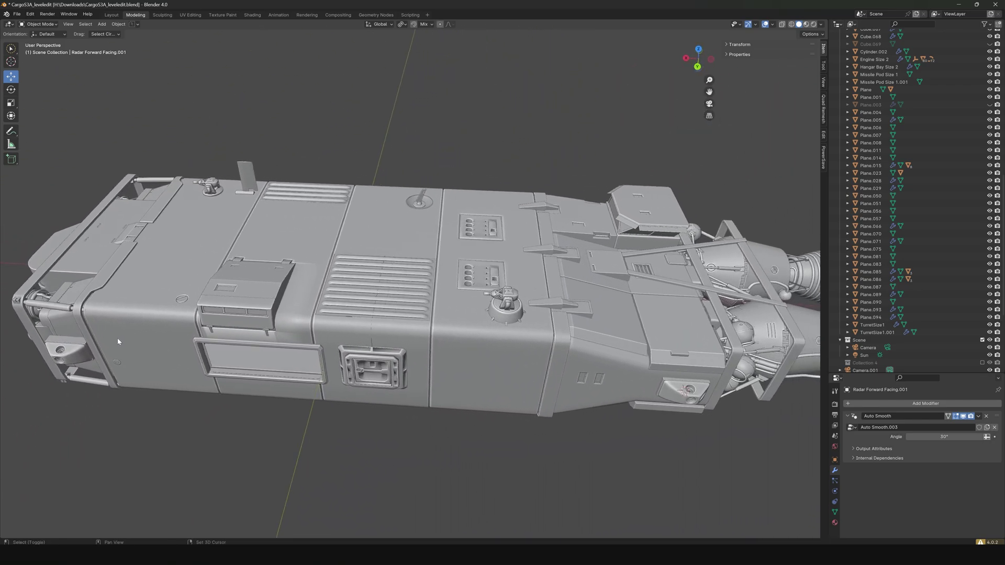
scroll(262, 341, "up", 6)
middle_click_drag(262, 342, 370, 345)
middle_click_drag(535, 327, 187, 347, "shift")
middle_click_drag(497, 344, 492, 344, "shift")
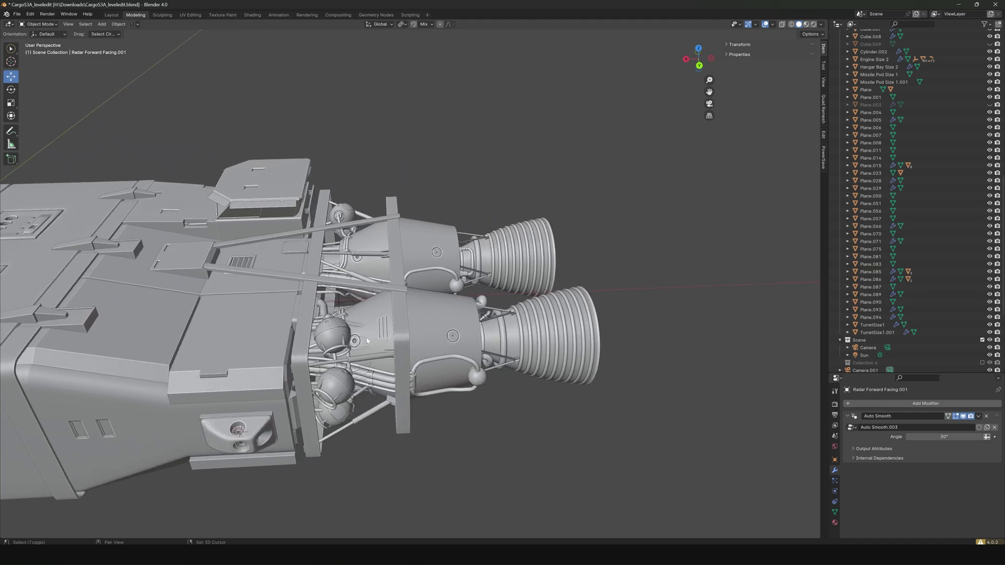
middle_click_drag(367, 341, 475, 343)
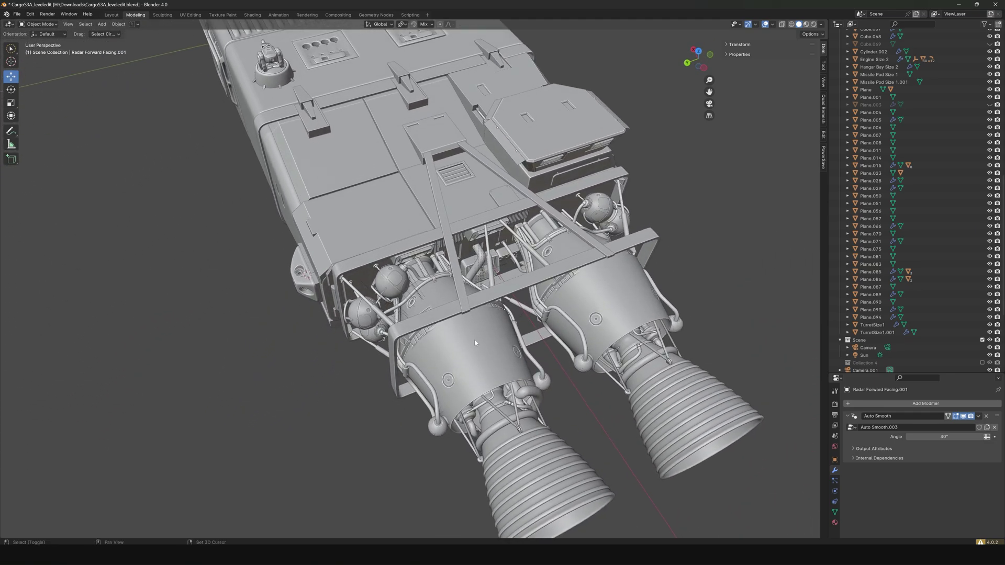
scroll(475, 343, "up", 4)
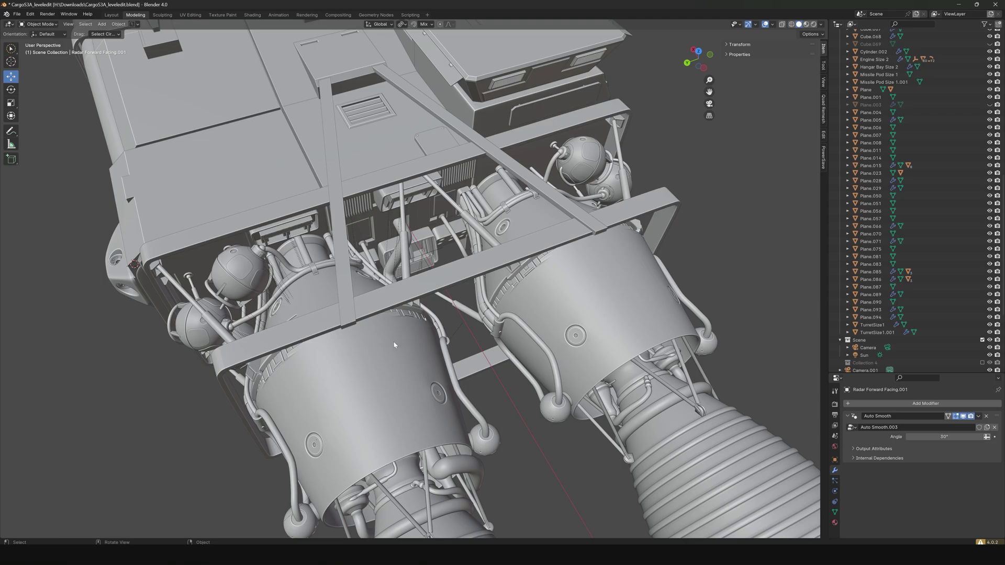
middle_click_drag(394, 345, 301, 298)
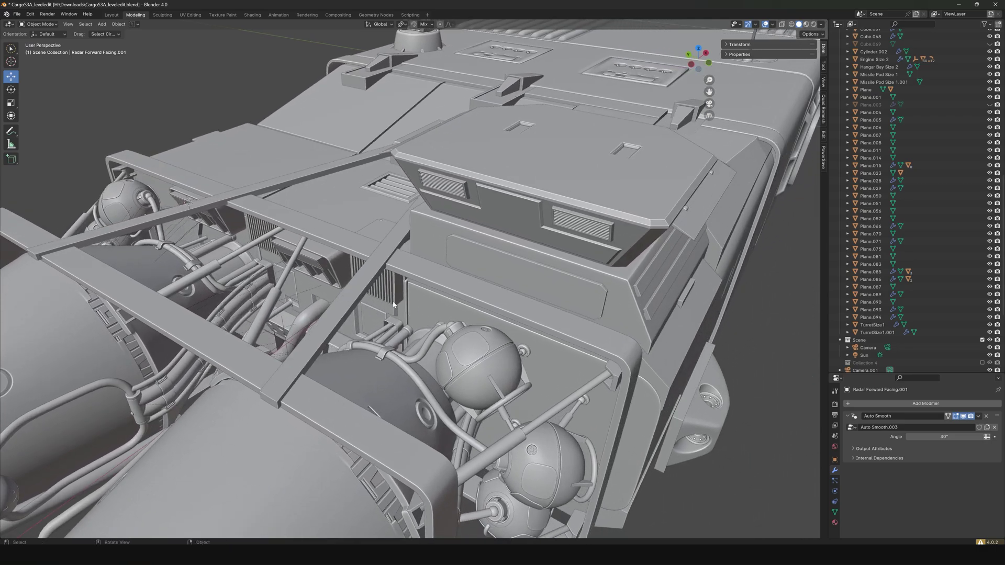
scroll(394, 304, "down", 10)
middle_click_drag(394, 304, 504, 287)
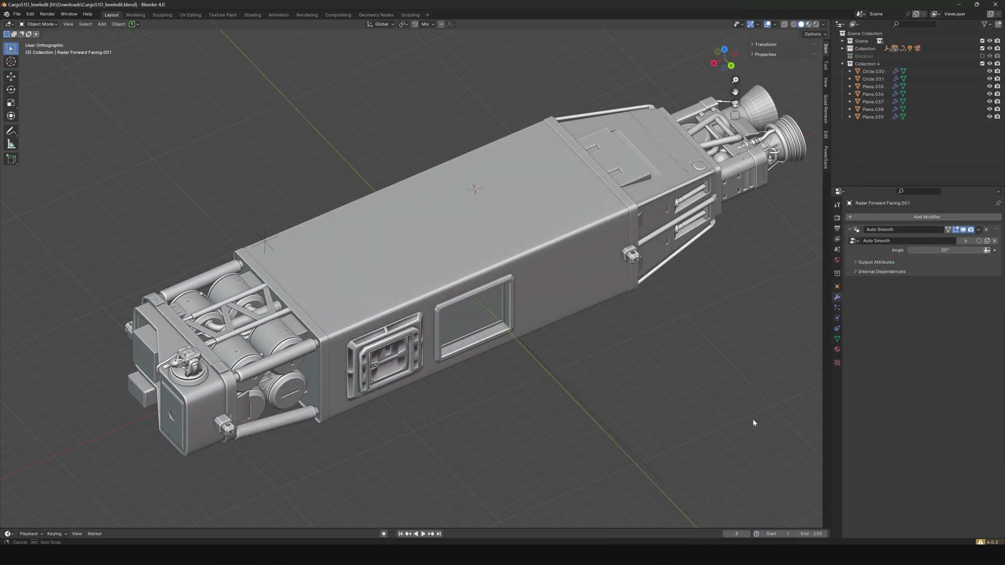
middle_click_drag(754, 423, 755, 400)
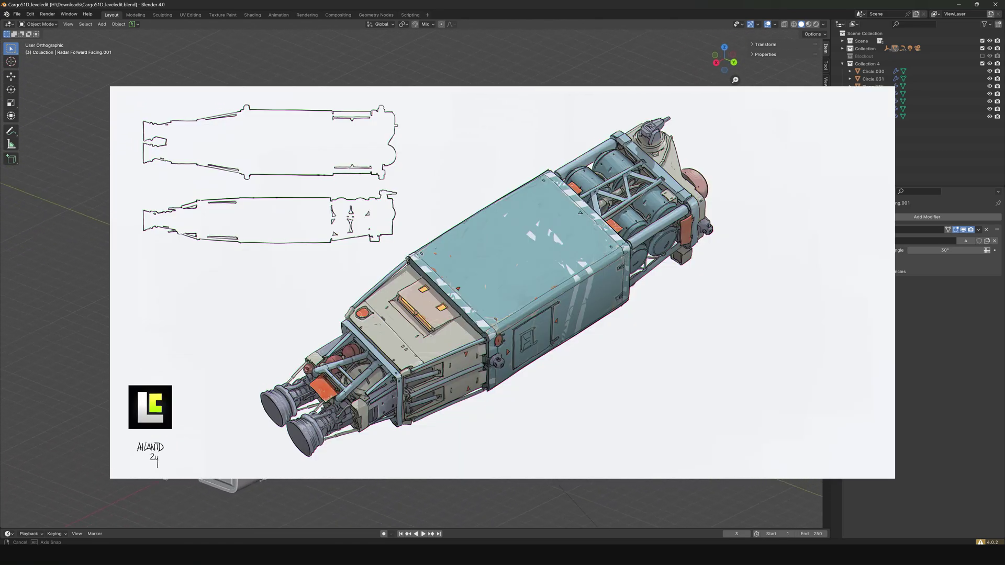
middle_click_drag(751, 388, 526, 387)
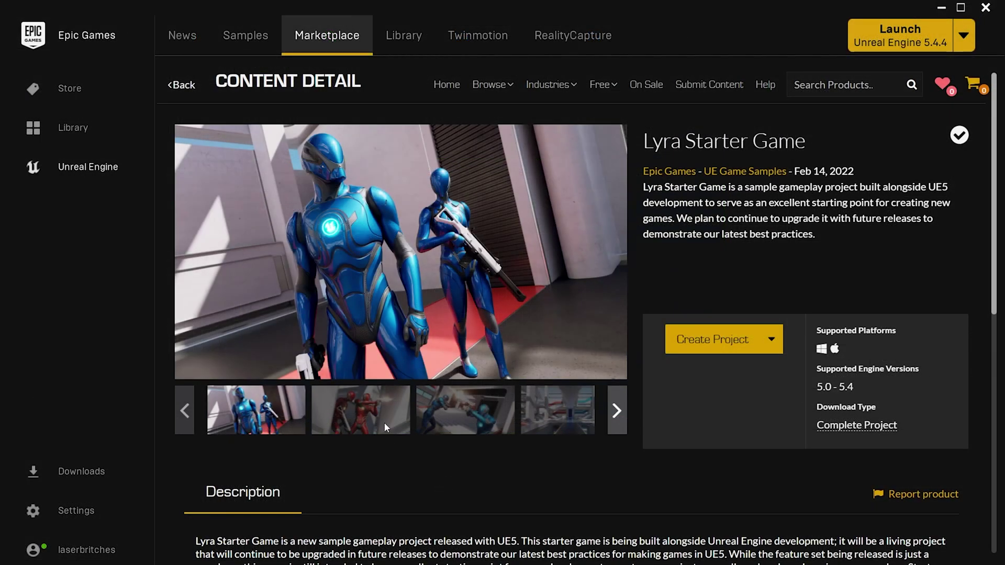
Switch to the Epic Games Launcher and browse the gallery images of the Lyra Starter Game marketplace listing
left_click(360, 394)
left_click(473, 414)
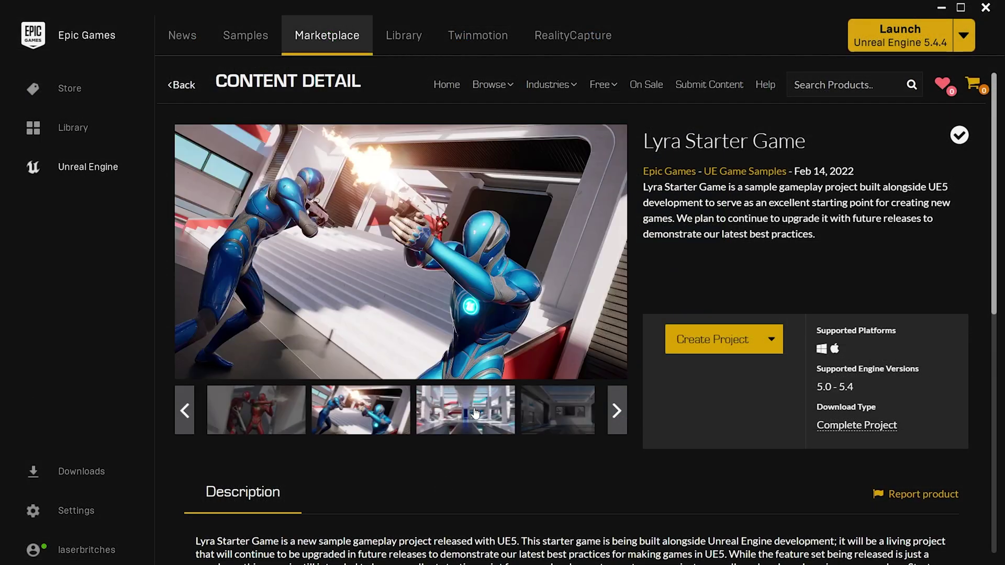
left_click(474, 414)
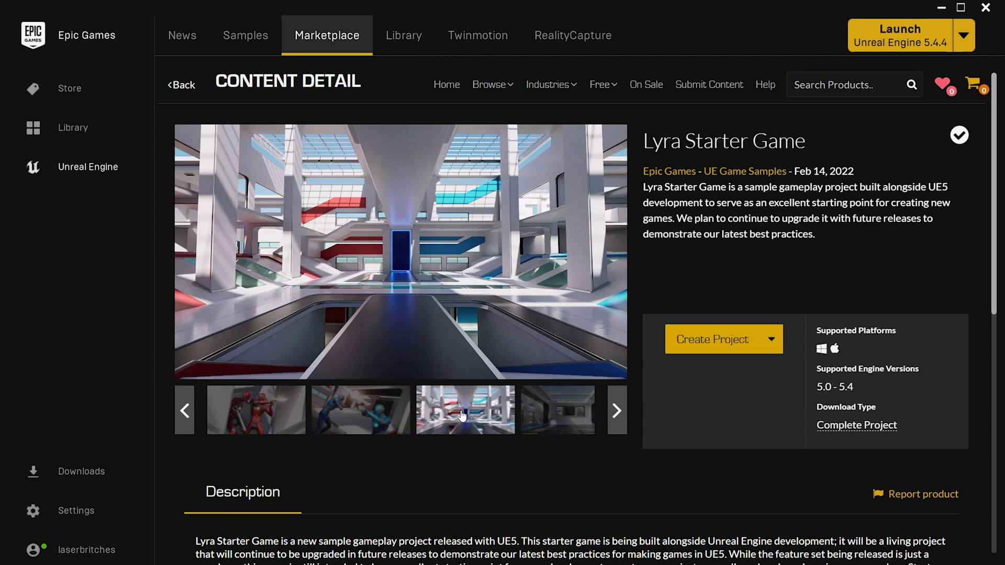
left_click(547, 418)
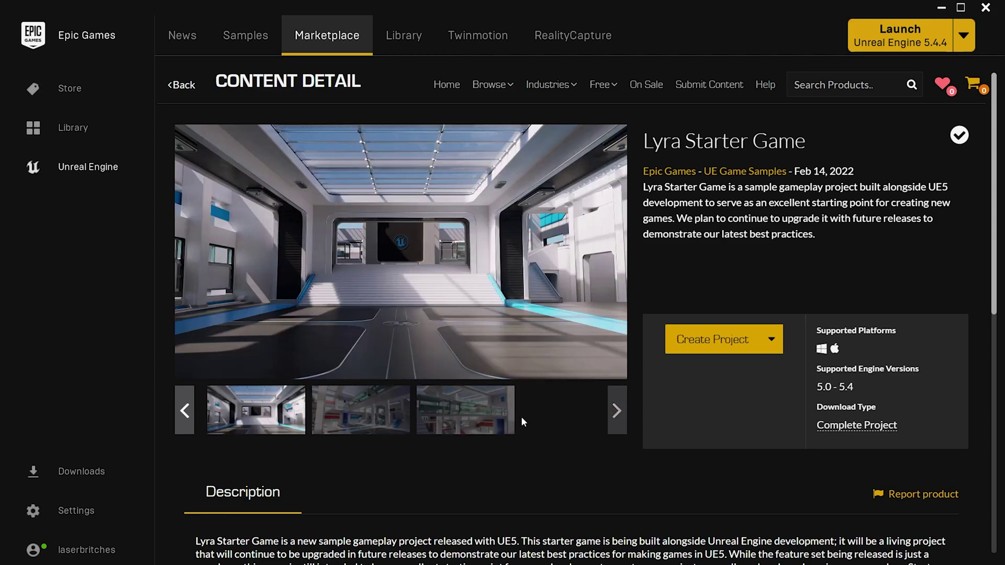
left_click(457, 422)
left_click(368, 415)
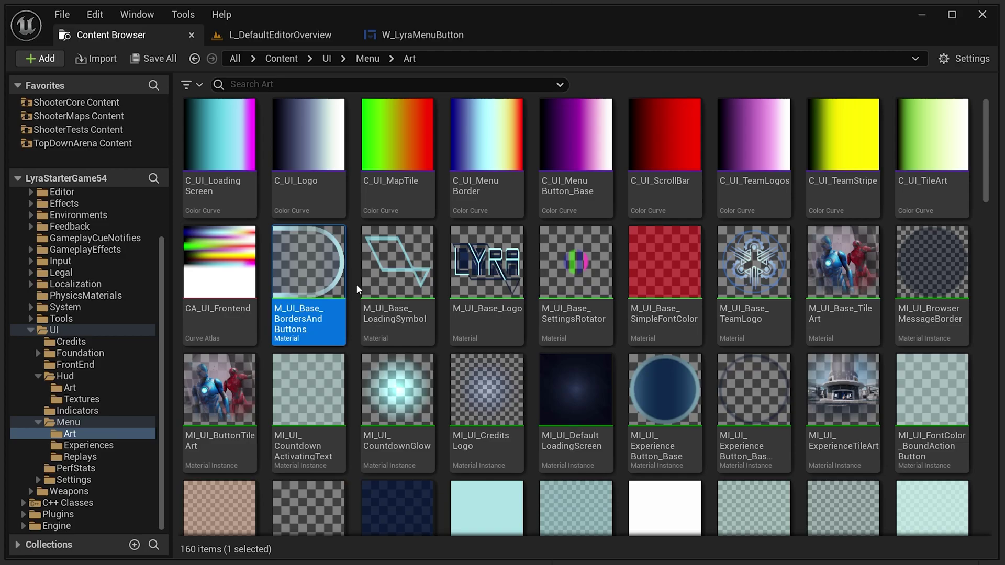
In Unreal Engine, open the M_UI_Base_BordersAndButtons material and examine its node graph, including the border gradients group
mouse_move(319, 275)
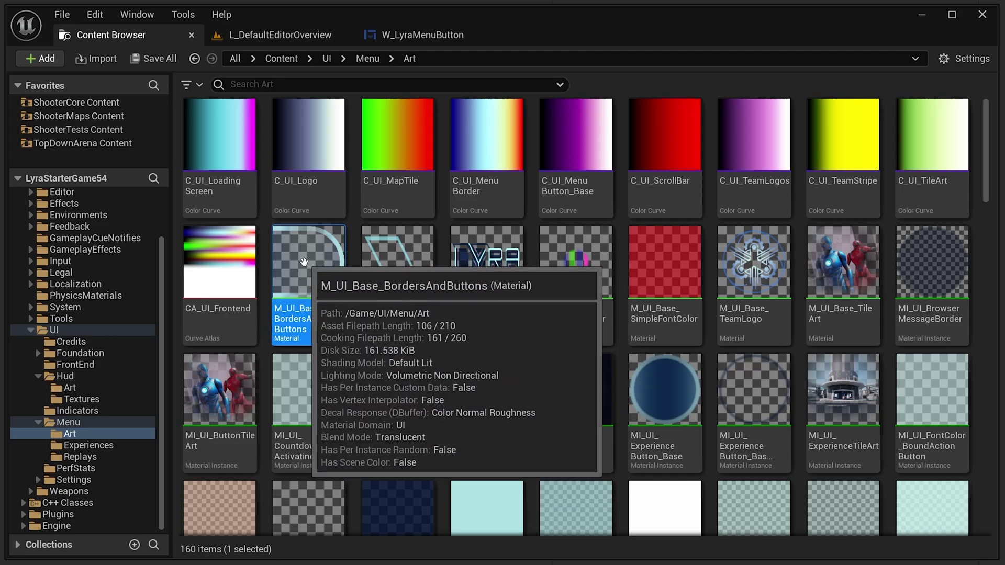
double_click(303, 264)
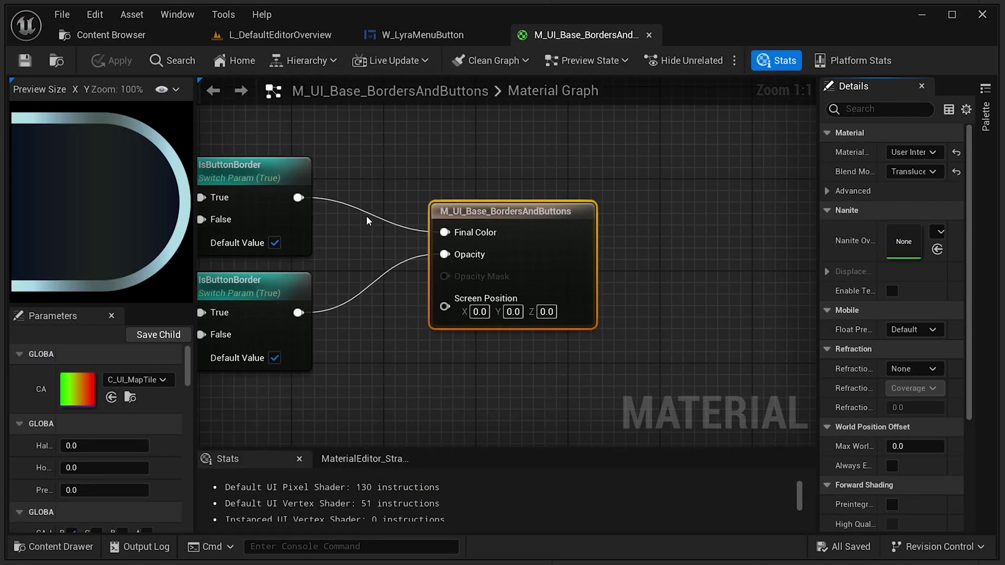
scroll(358, 309, "down", 13)
right_click_drag(425, 364, 767, 358)
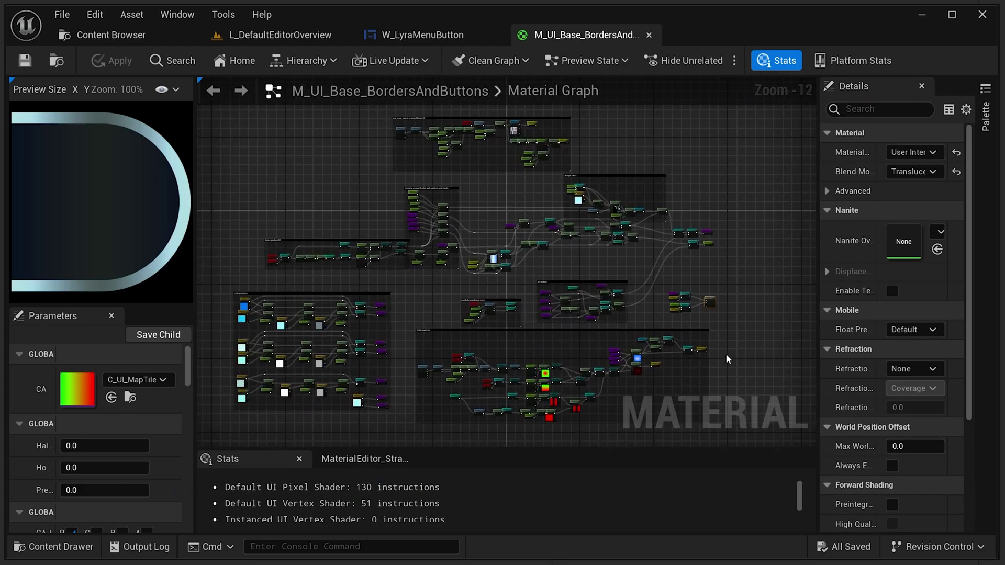
scroll(425, 343, "up", 10)
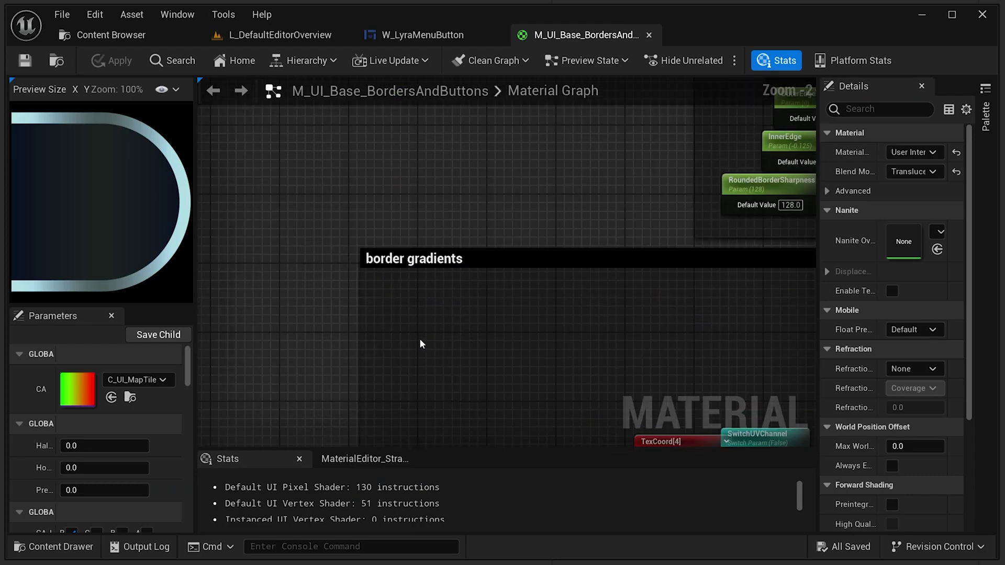
scroll(421, 342, "down", 4)
right_click_drag(447, 283, 329, 341)
scroll(414, 341, "up", 4)
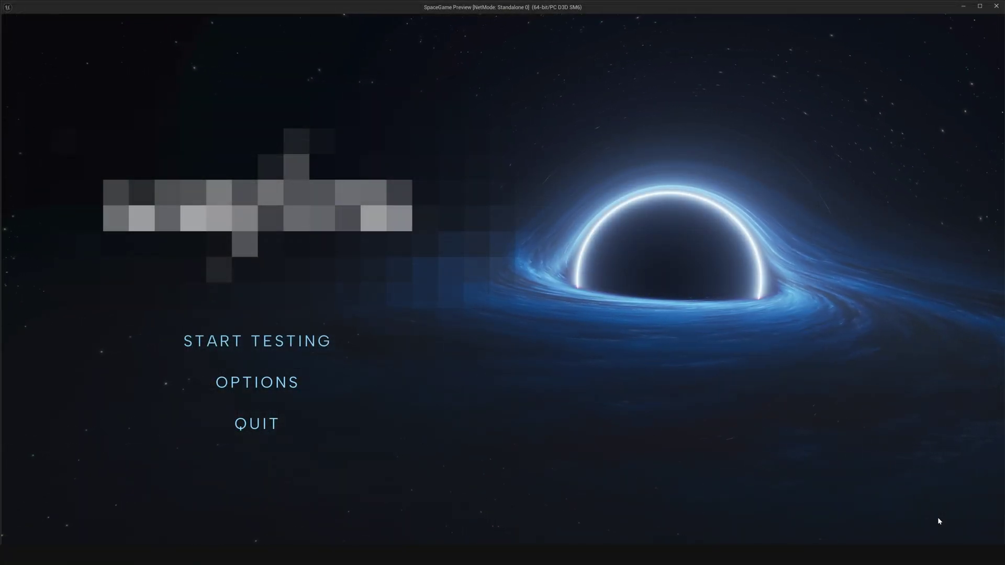
In the SpaceGame preview, check the options from the main menu, then start testing with the Default Savegame level
left_click(264, 382)
left_click(89, 524)
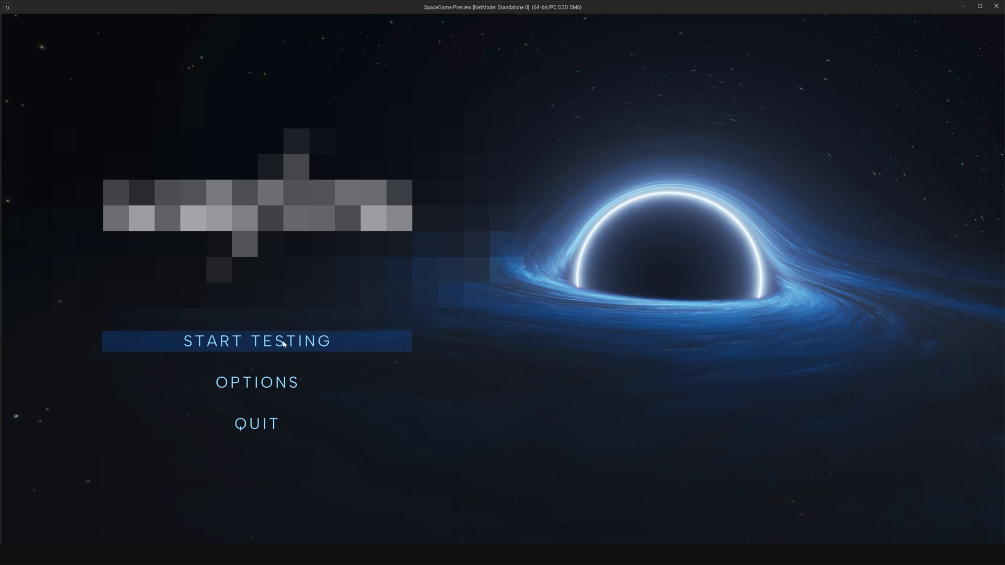
left_click(283, 343)
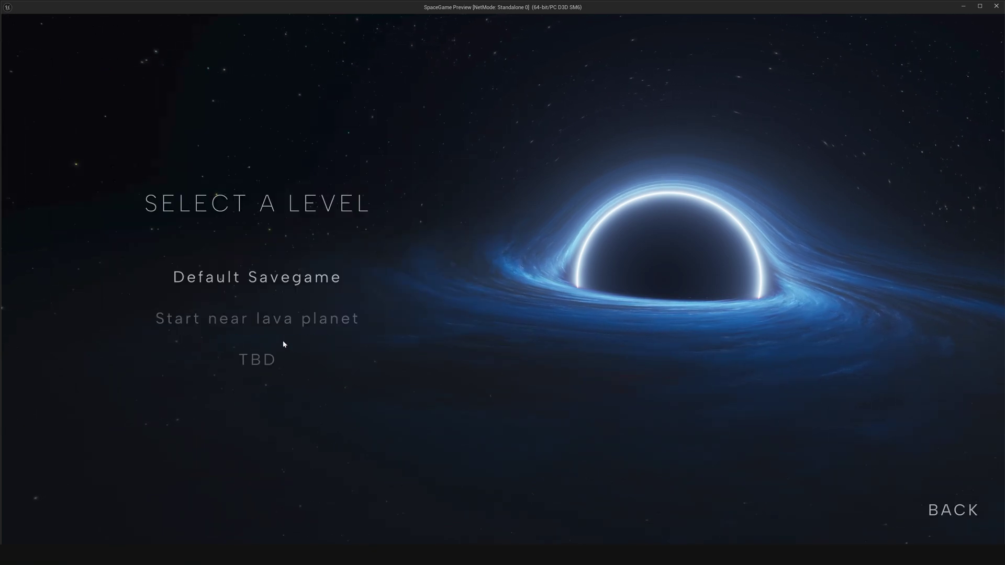
left_click(306, 278)
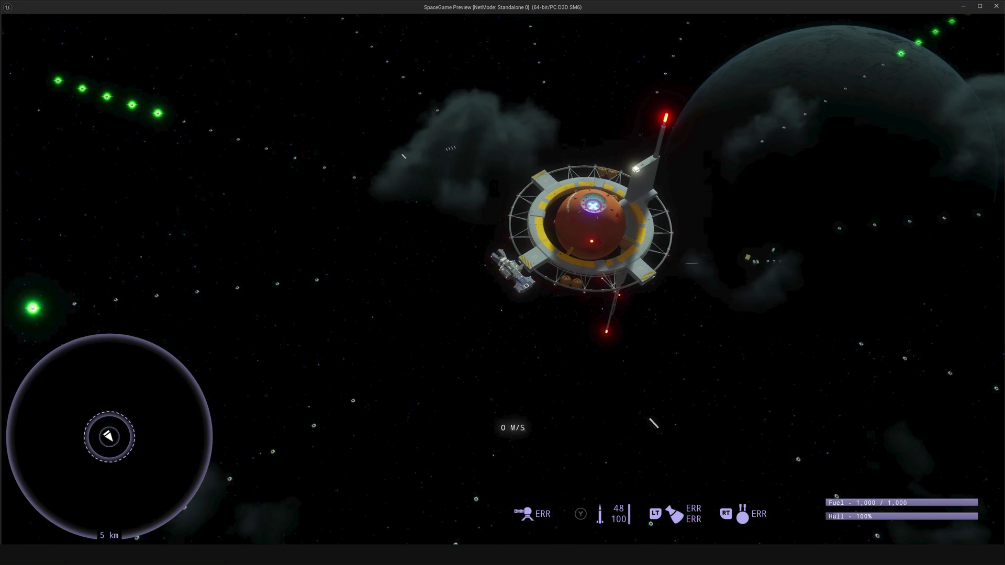
Open the Nav Beacon station interface and look through its stash and trade pages
key("Tab")
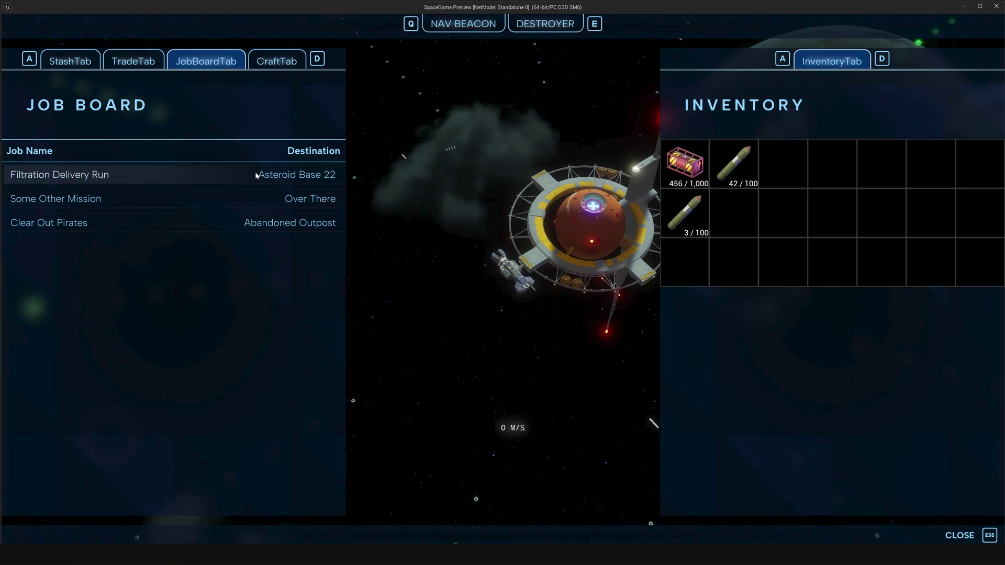
left_click(68, 64)
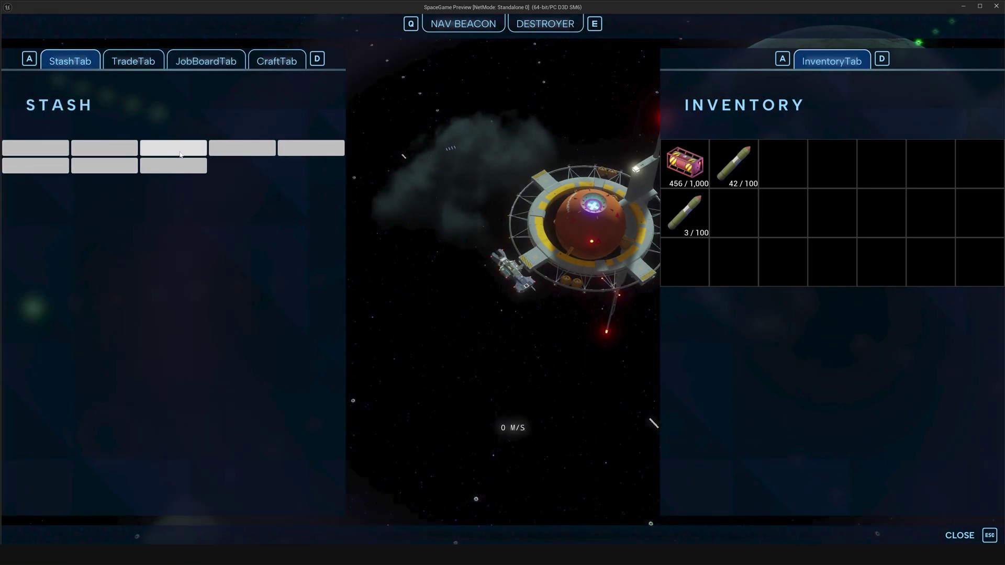
left_click(125, 62)
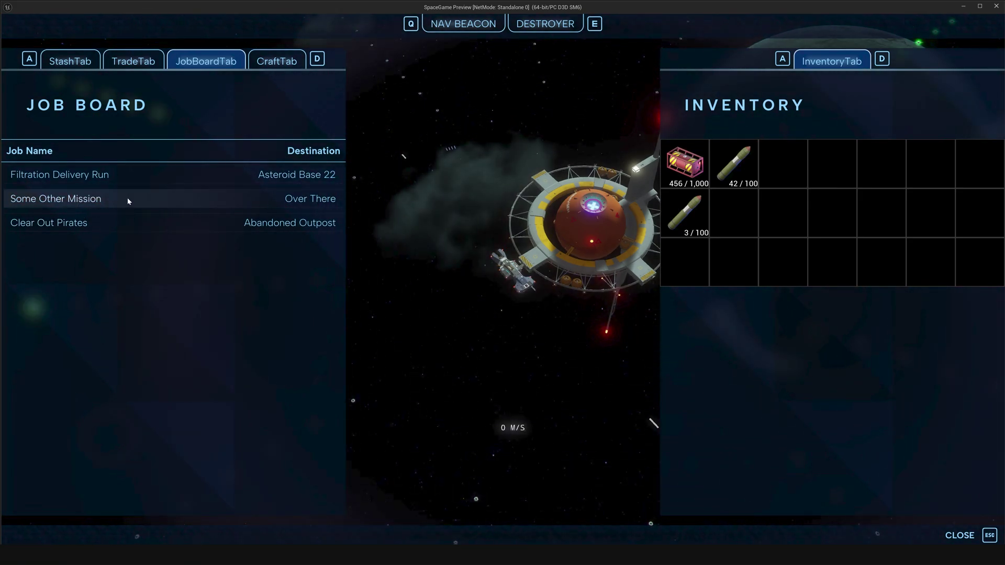
View the details of the Some Other Mission and Clear Out Pirates jobs on the job board
left_click(71, 199)
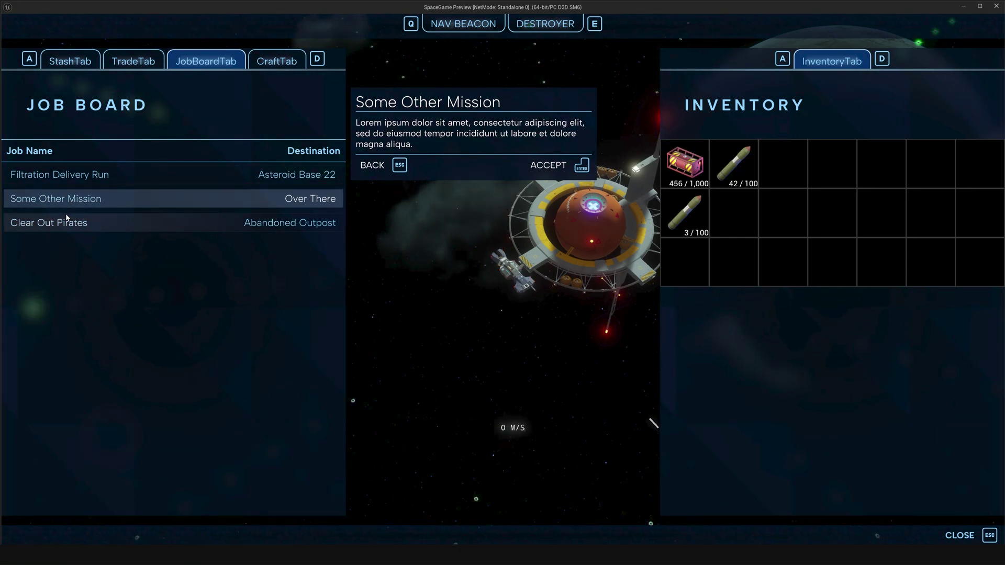
left_click(66, 218)
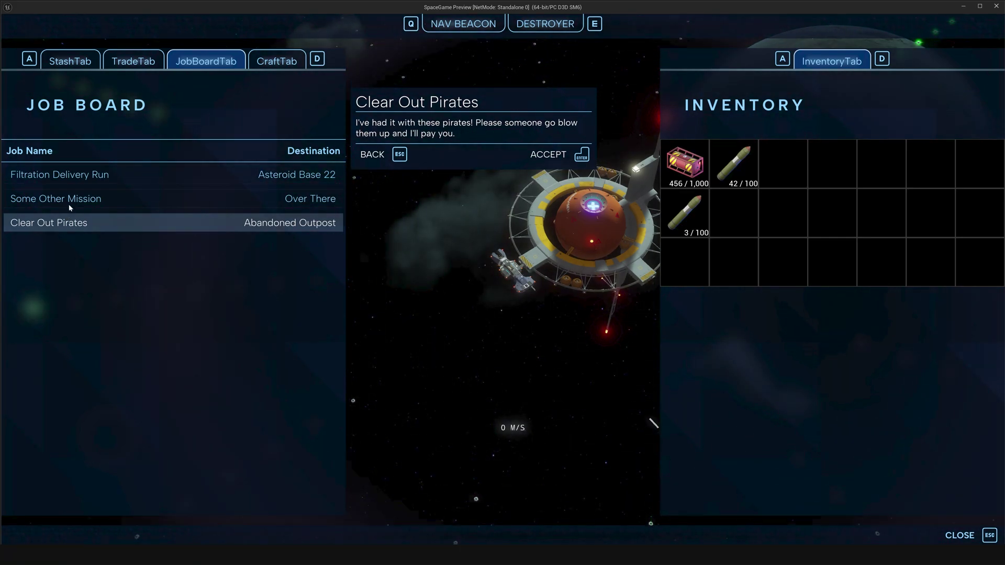
Compare the job descriptions on the job board, glance at the workshop page, and accept the Filtration Delivery Run job
left_click(73, 180)
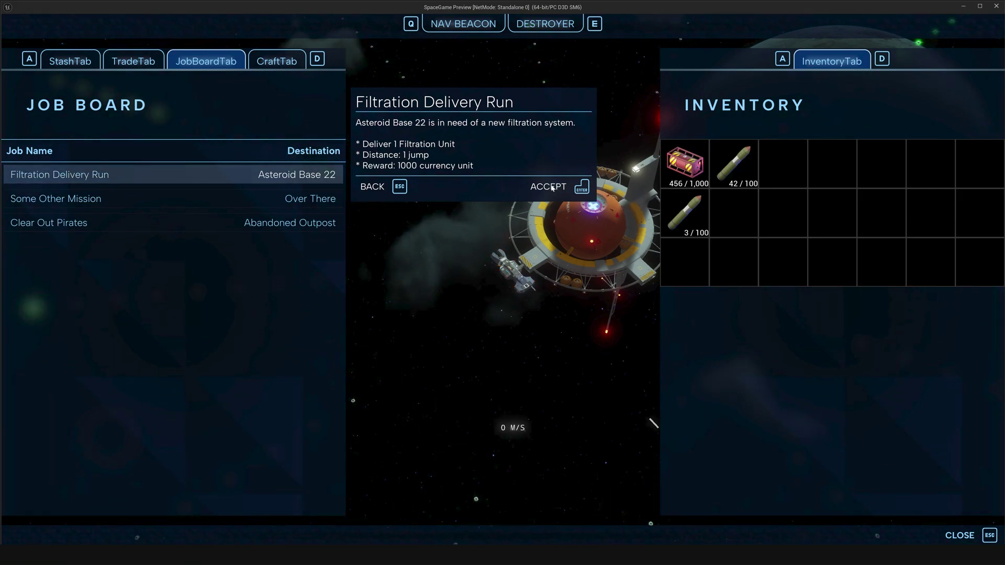
left_click(270, 67)
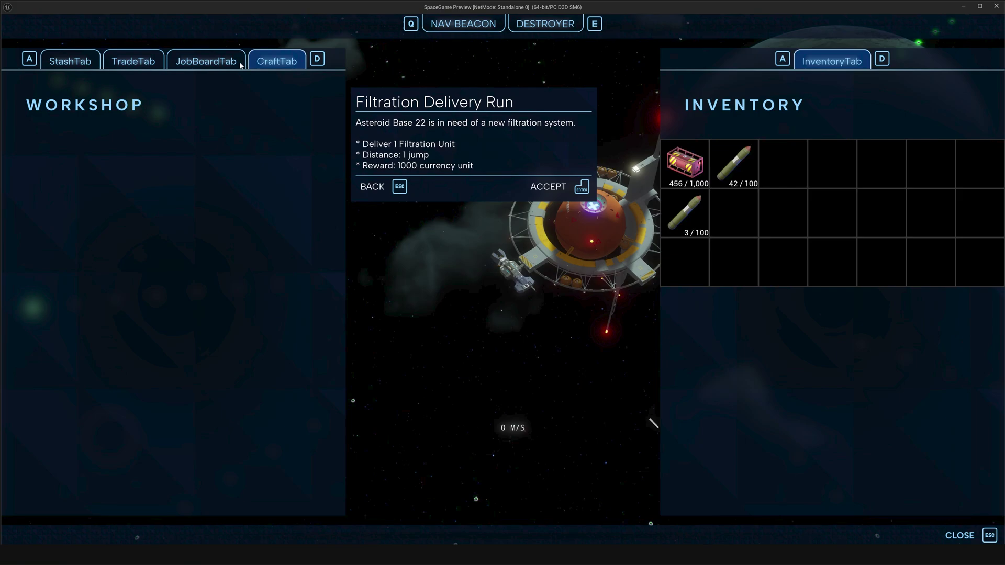
left_click(218, 196)
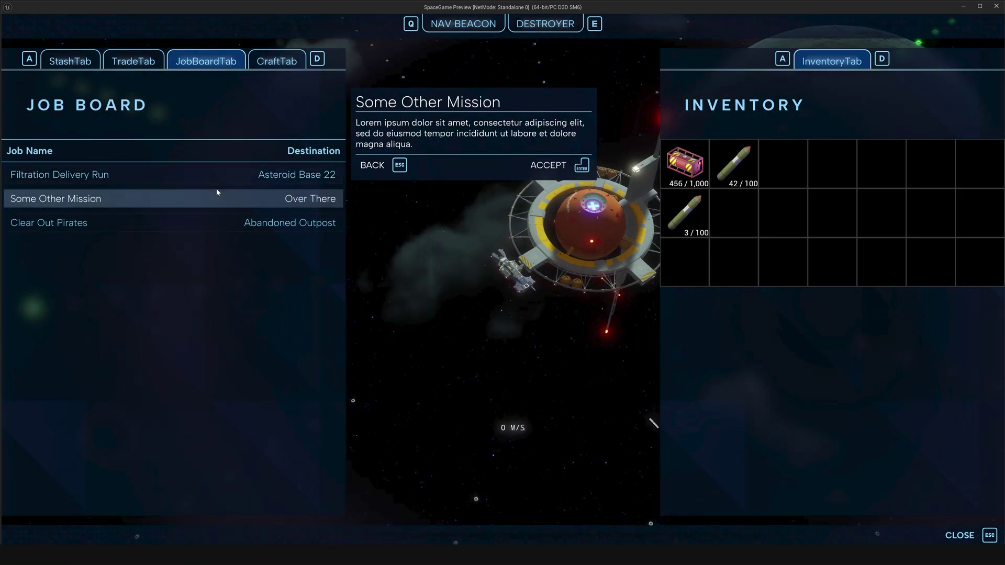
left_click(220, 175)
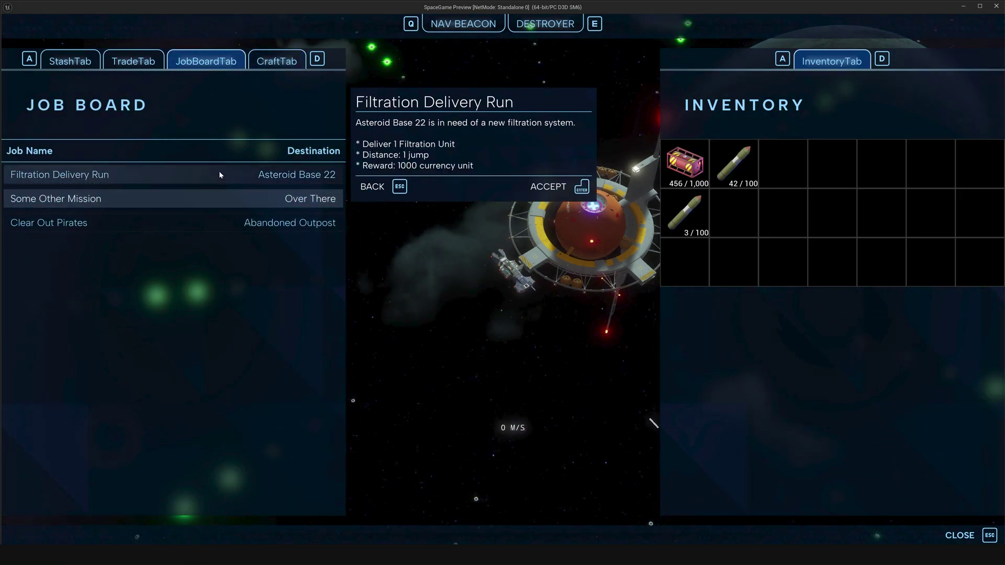
left_click(548, 187)
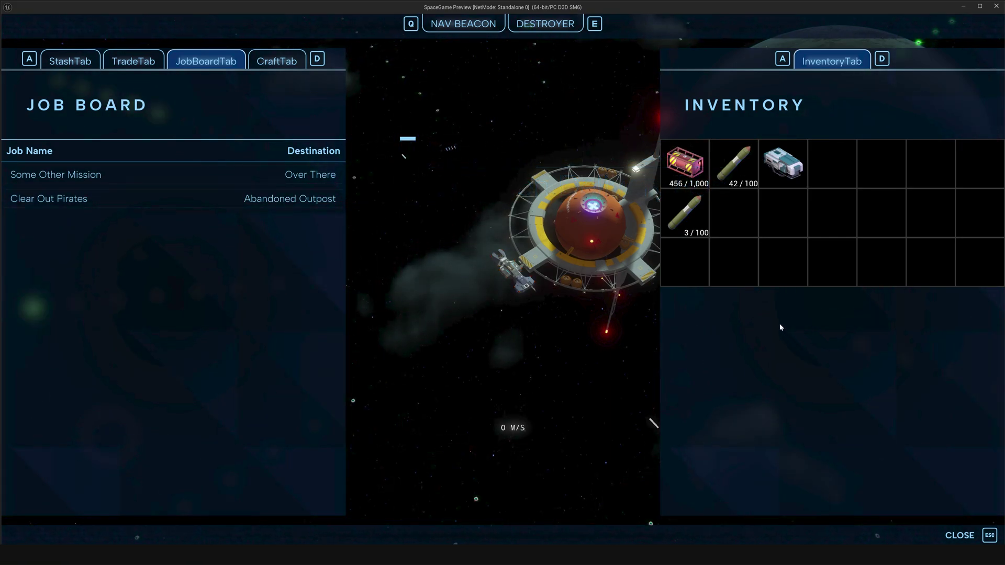
Check the delivery item in the inventory, leave the station interface, and inspect the ship's cargo hold in flight
mouse_move(791, 172)
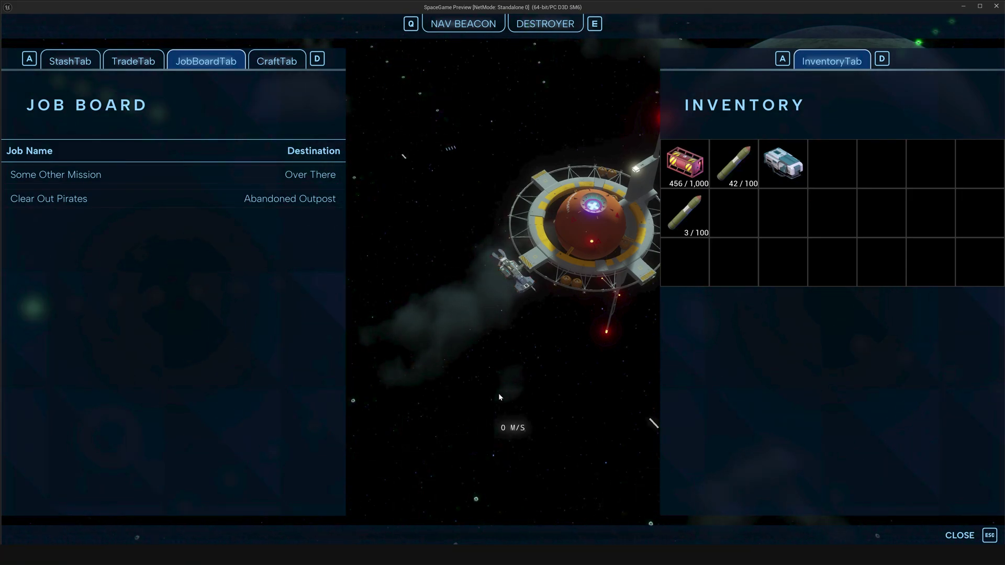
key("Escape")
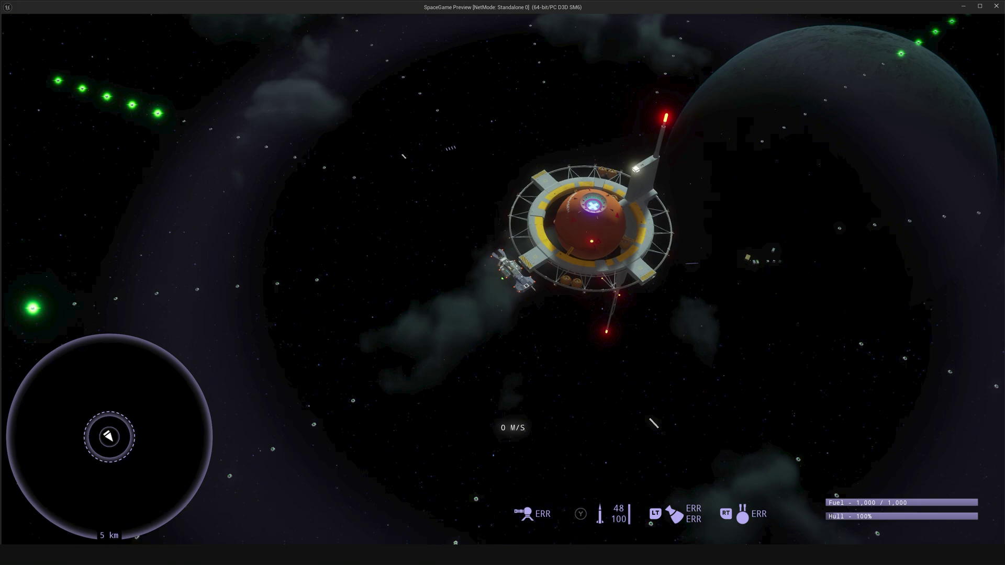
key("w")
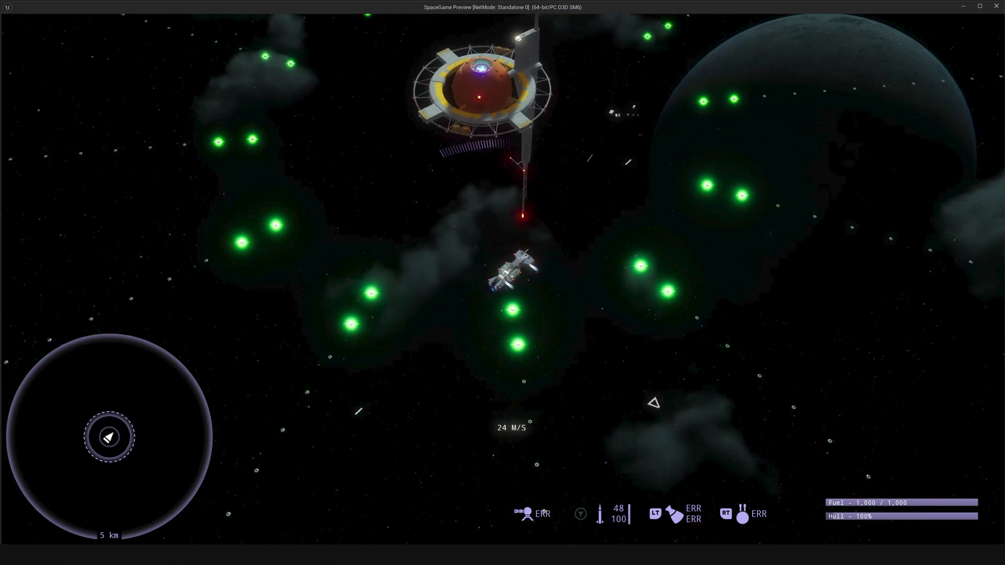
key("i")
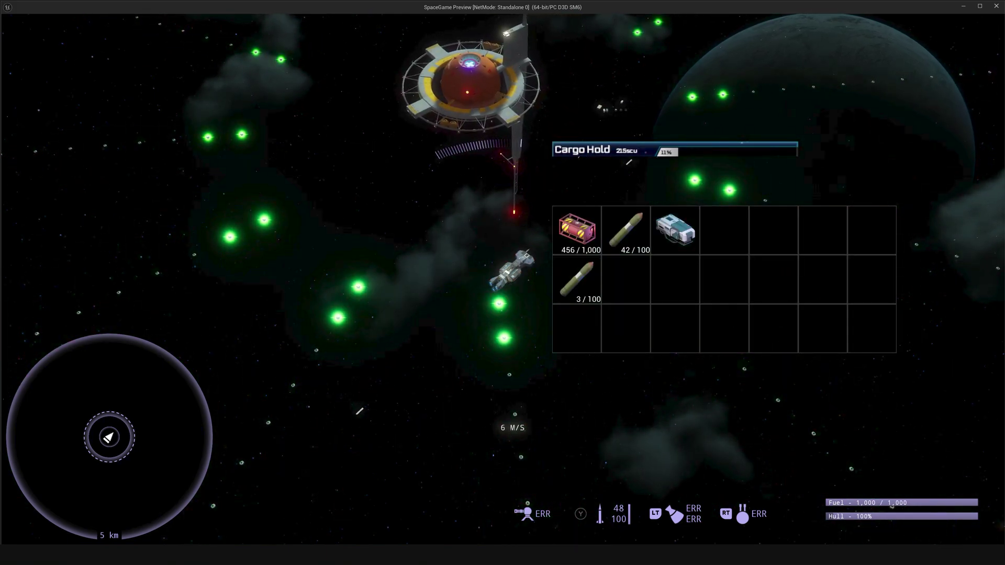
key("i")
Fly the ship away from the Nav Beacon, viewing it up close and from a distance
key("w")
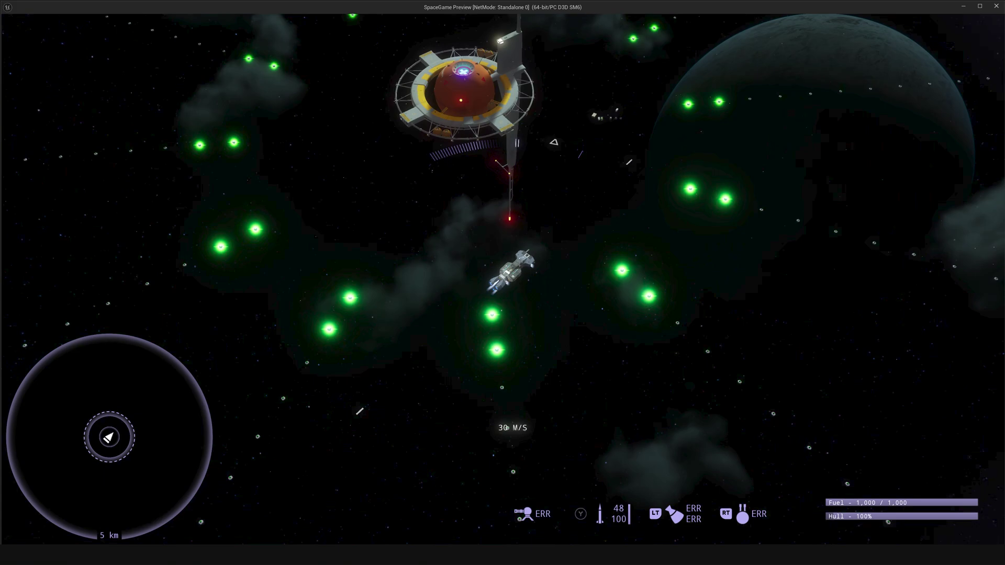
scroll(502, 282, "up", 5)
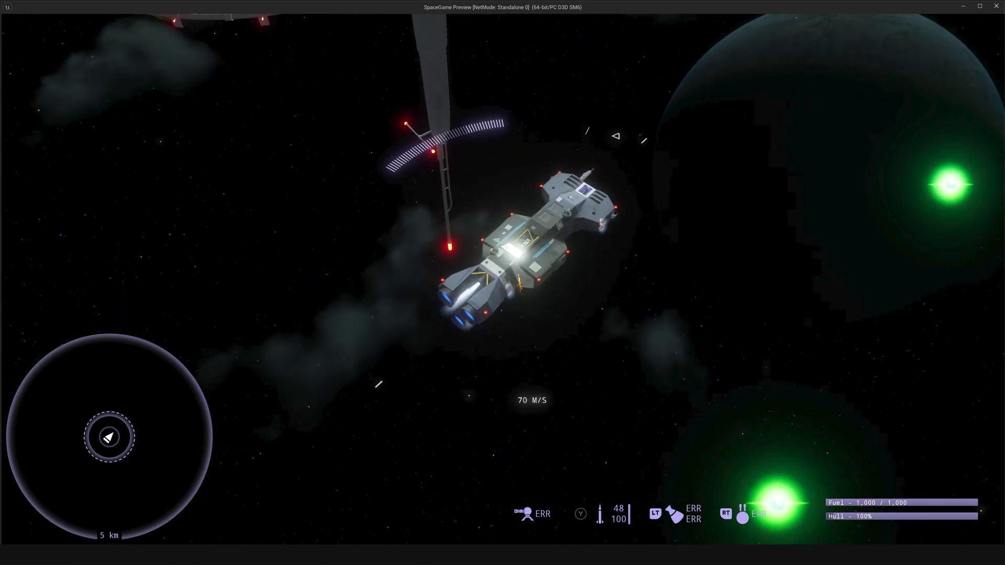
key("s")
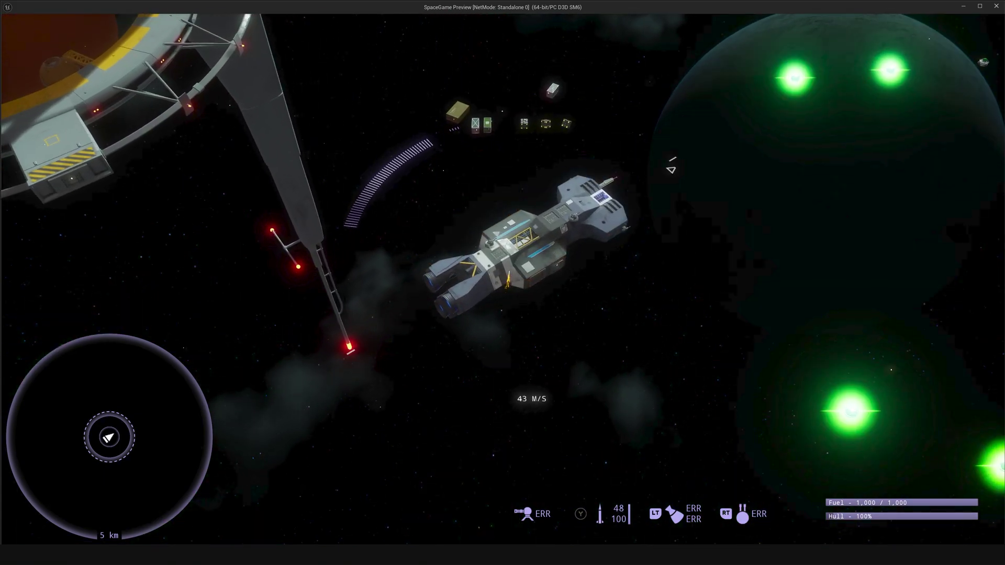
scroll(503, 282, "down", 5)
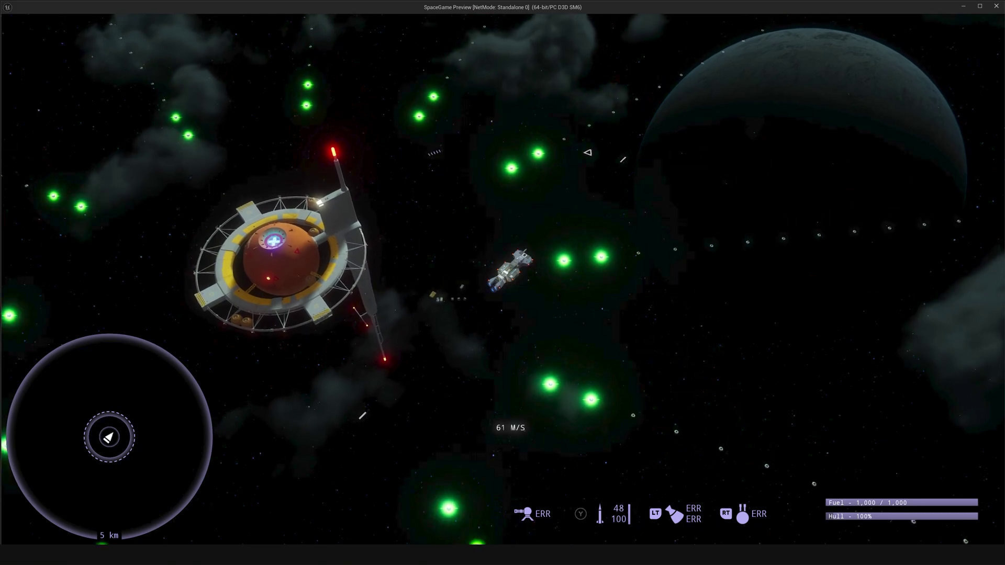
key("w")
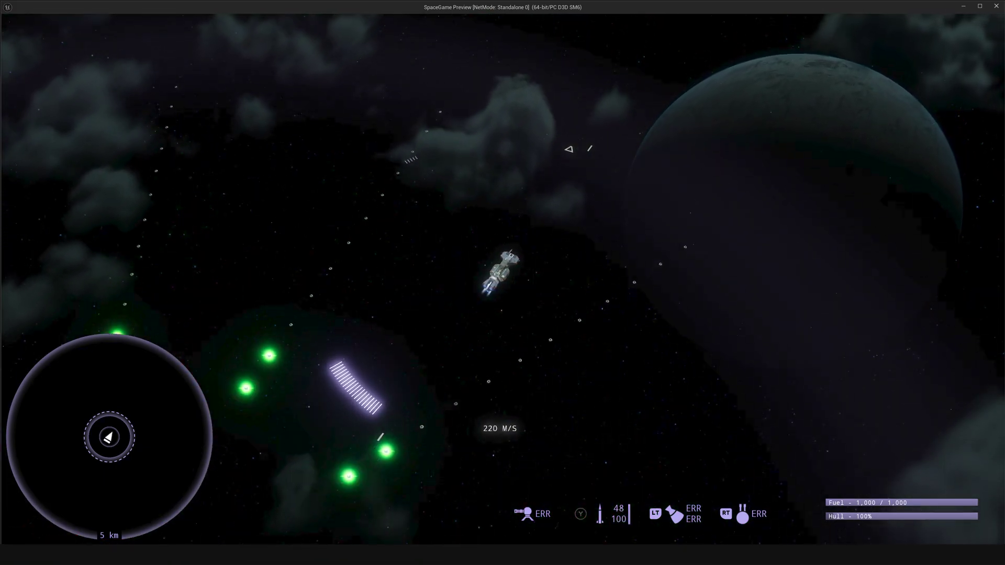
In the Unreal Editor, preview the trade, crafting and stash menus of the interact menu widget, then switch to the game menu widget
left_click(109, 494)
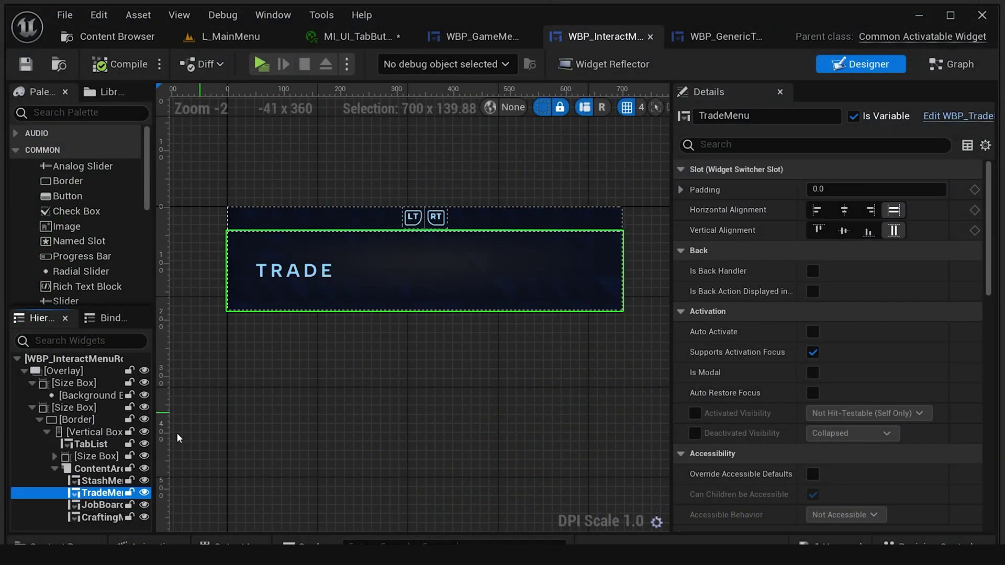
left_click(103, 505)
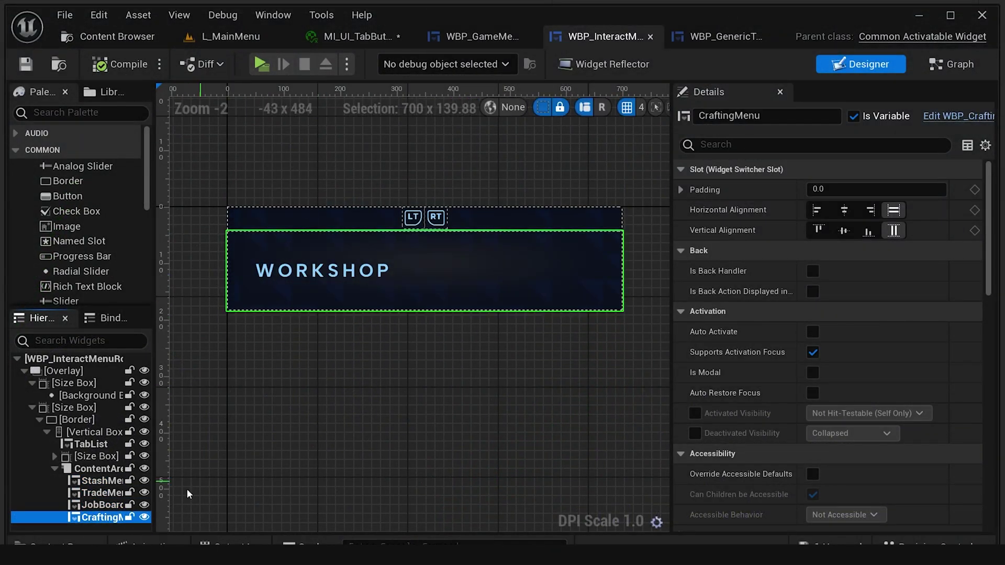
key("Up")
key("Up")
key("Up")
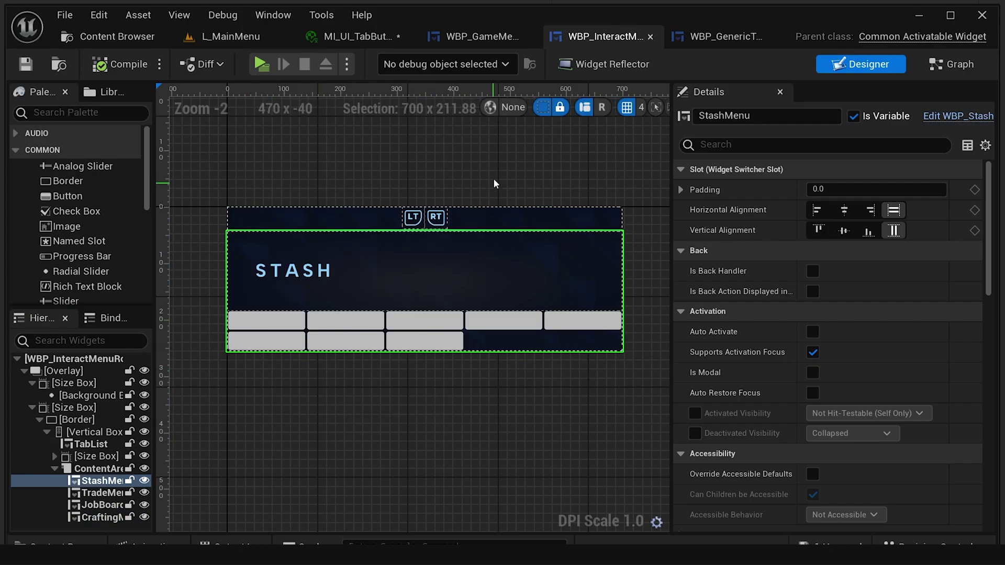
left_click(487, 42)
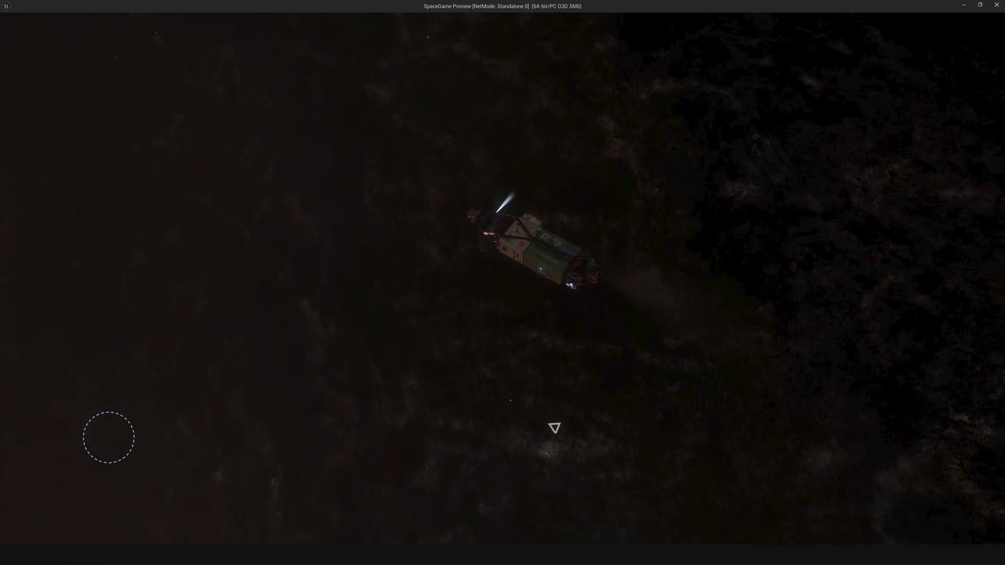
In the SpaceGame preview, fly the green cargo ship past the asteroids in the orange nebula and slow it down
scroll(465, 451, "down", 5)
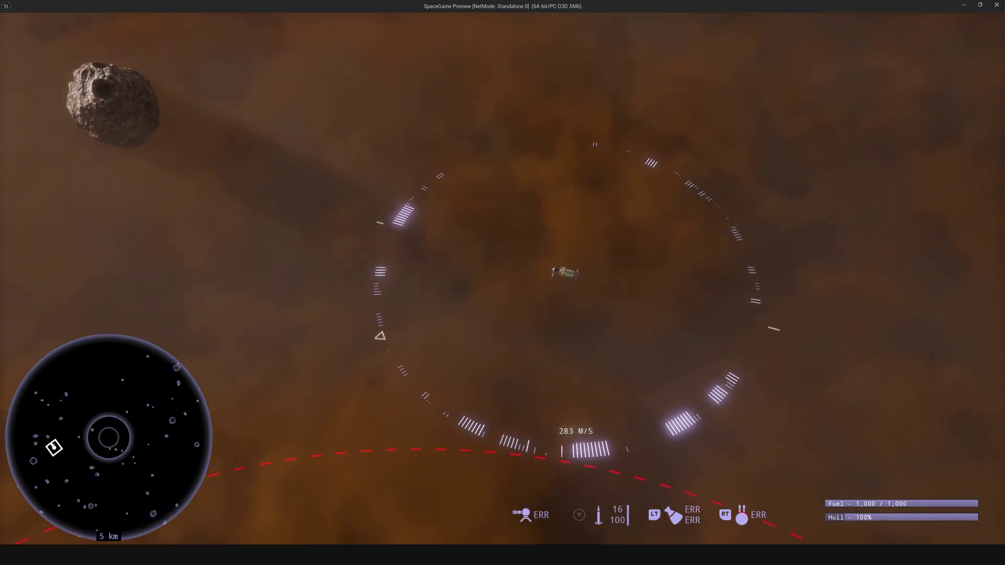
key("s")
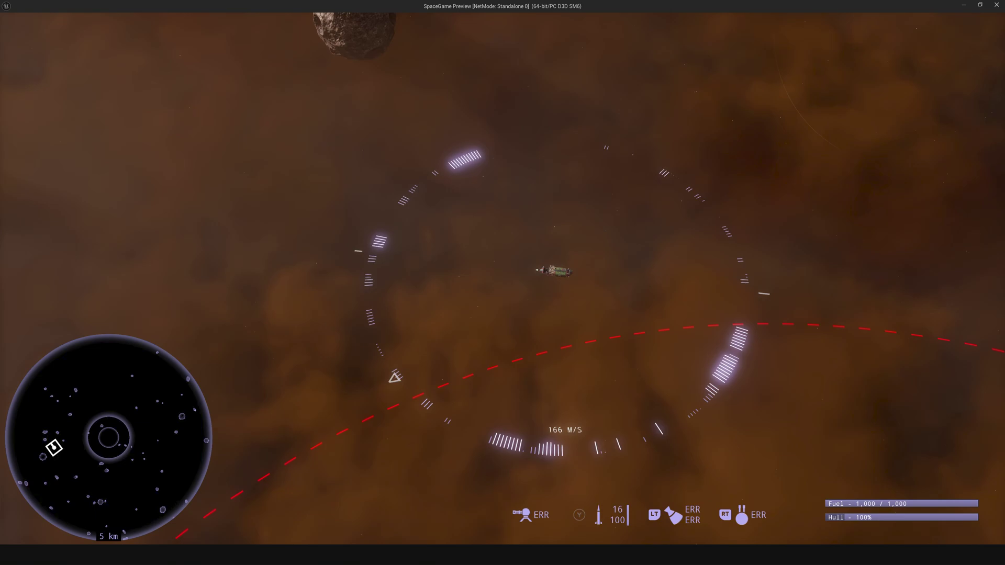